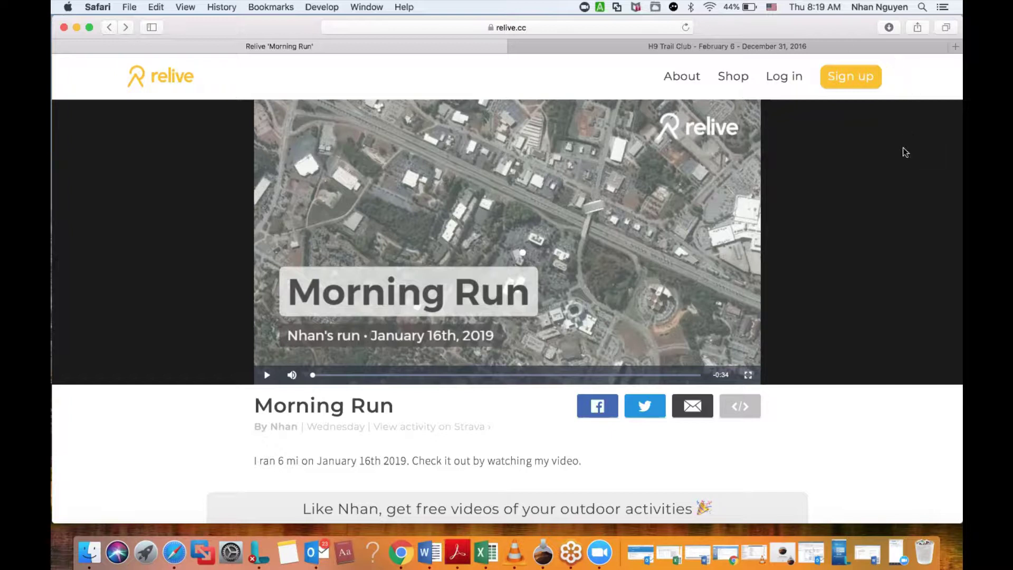
Play the Morning Run video and show the page source in the Web Inspector.
left_click(467, 237)
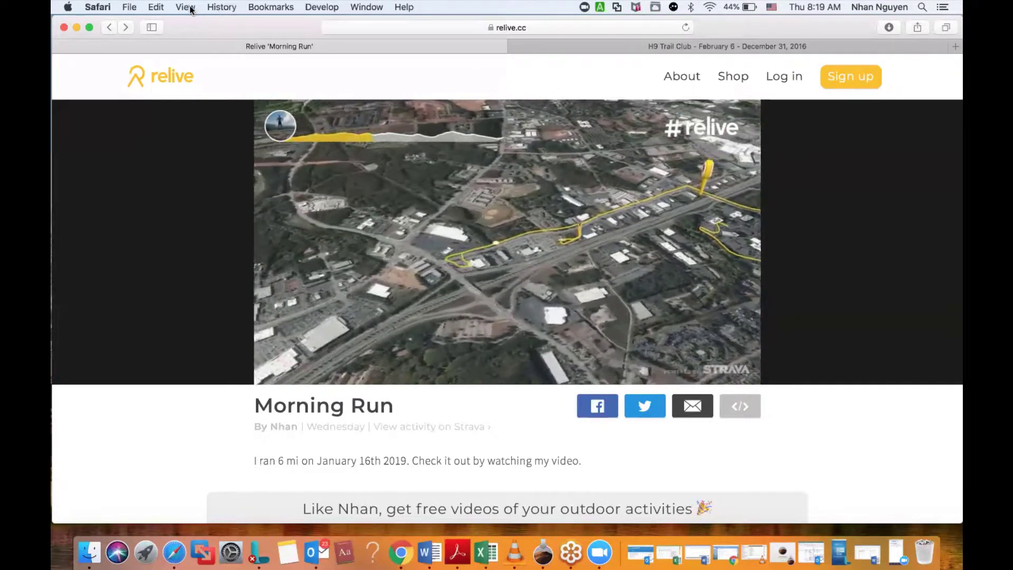
left_click(318, 8)
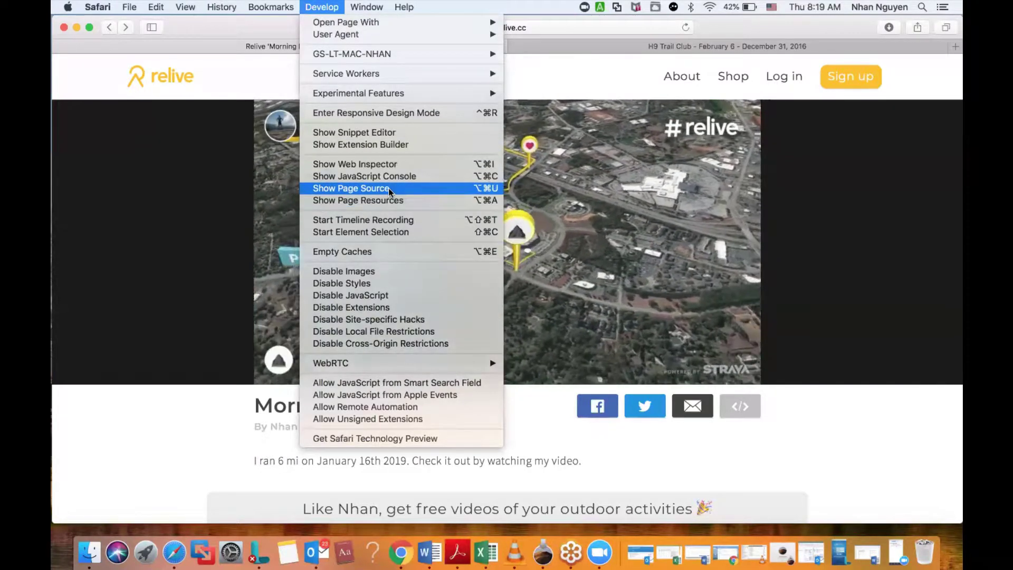
left_click(388, 187)
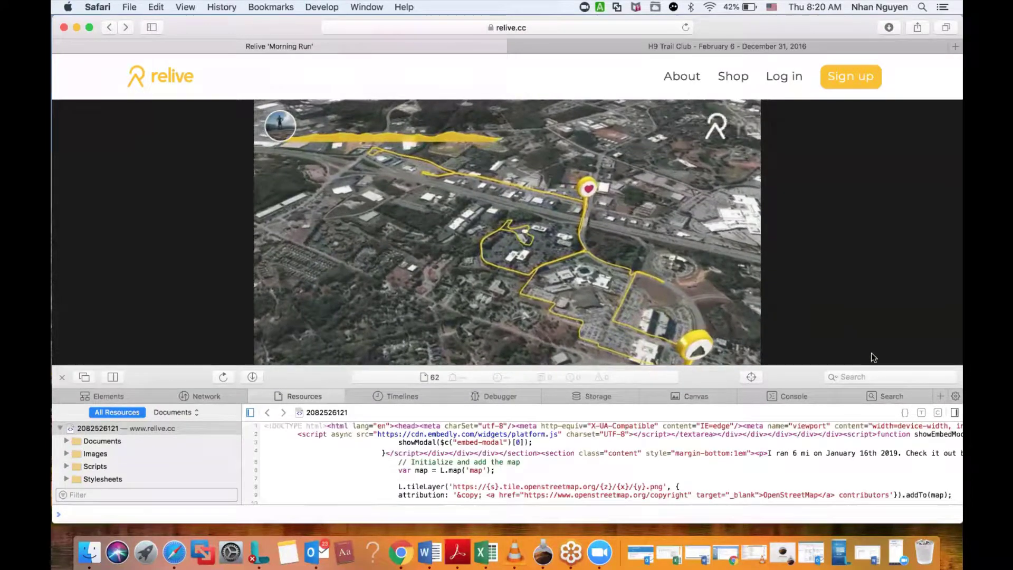
Search the page source for 'mp4' and select the video's video.relive.cc .mp4 address.
left_click(876, 376)
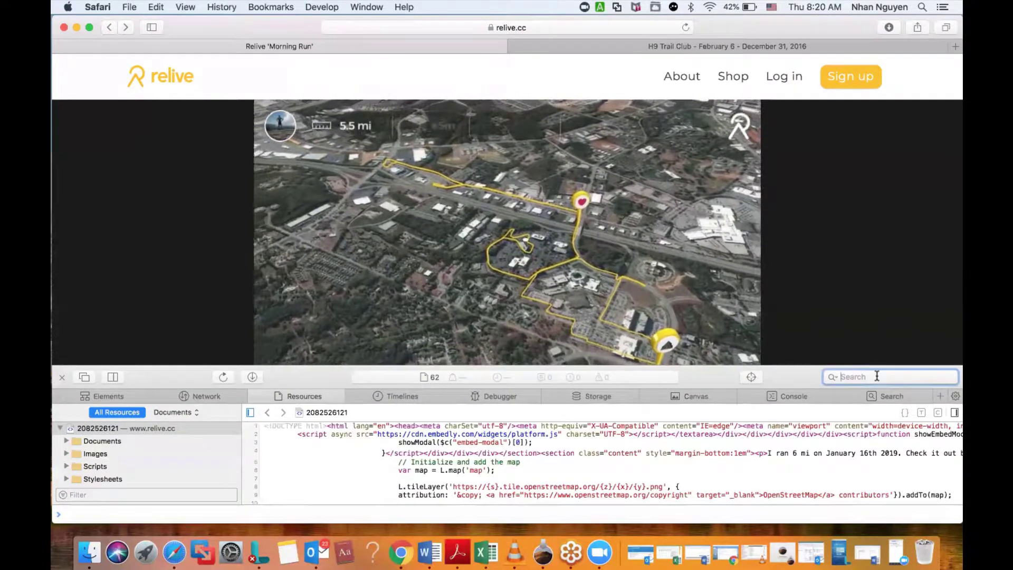
type("mp4")
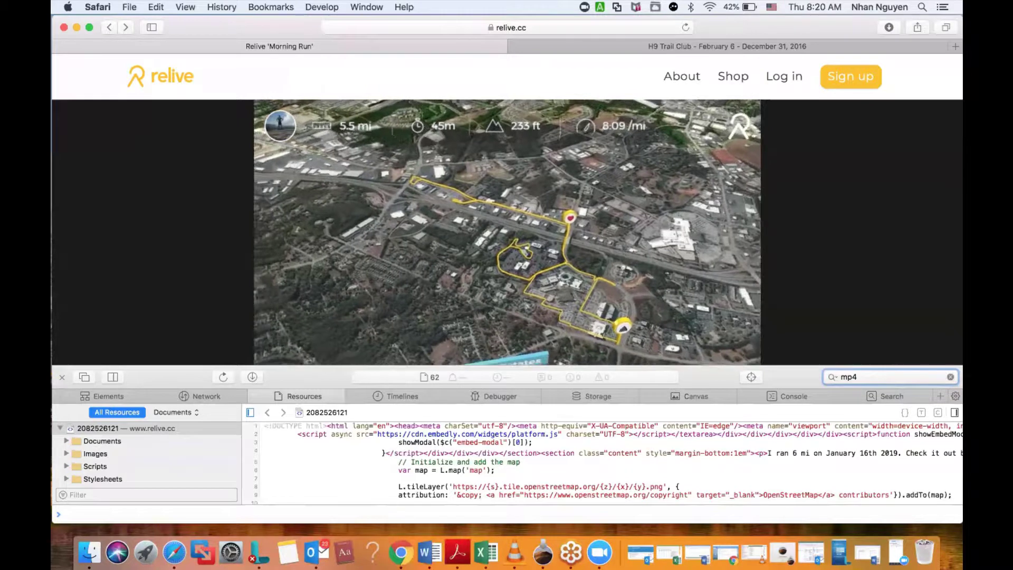
key("Return")
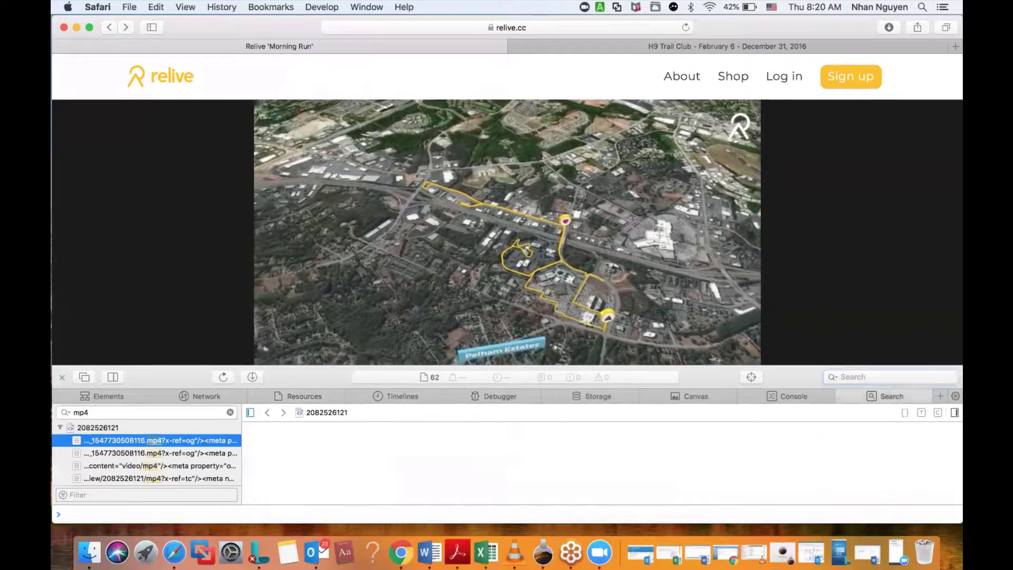
left_click(790, 428)
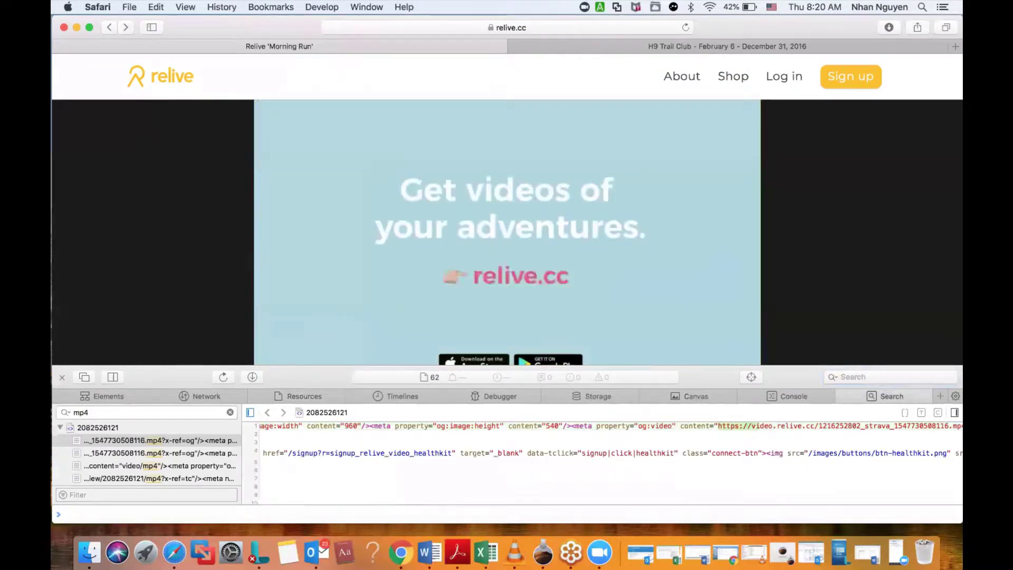
left_click_drag(741, 426, 780, 427)
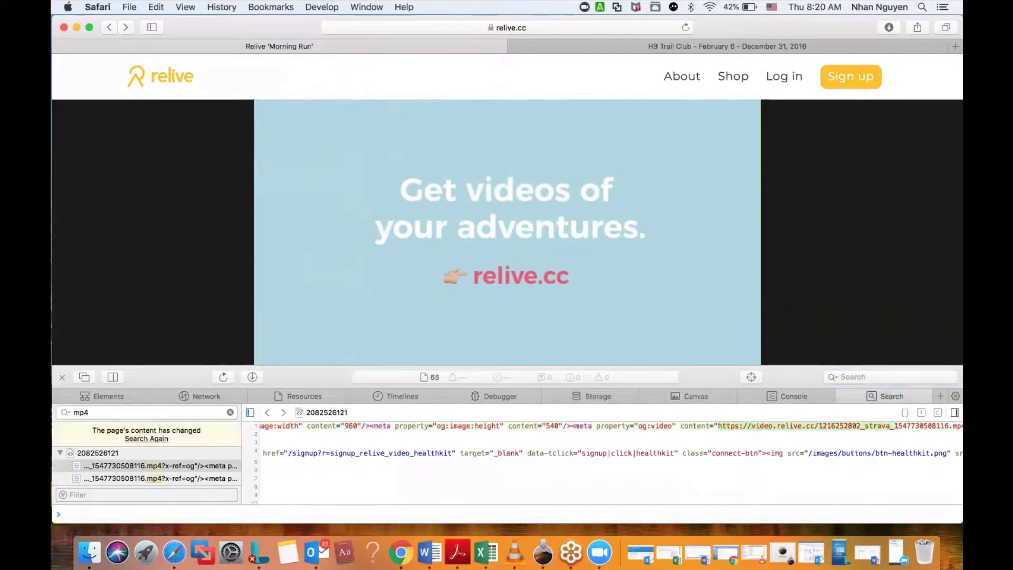
left_click_drag(944, 426, 961, 427)
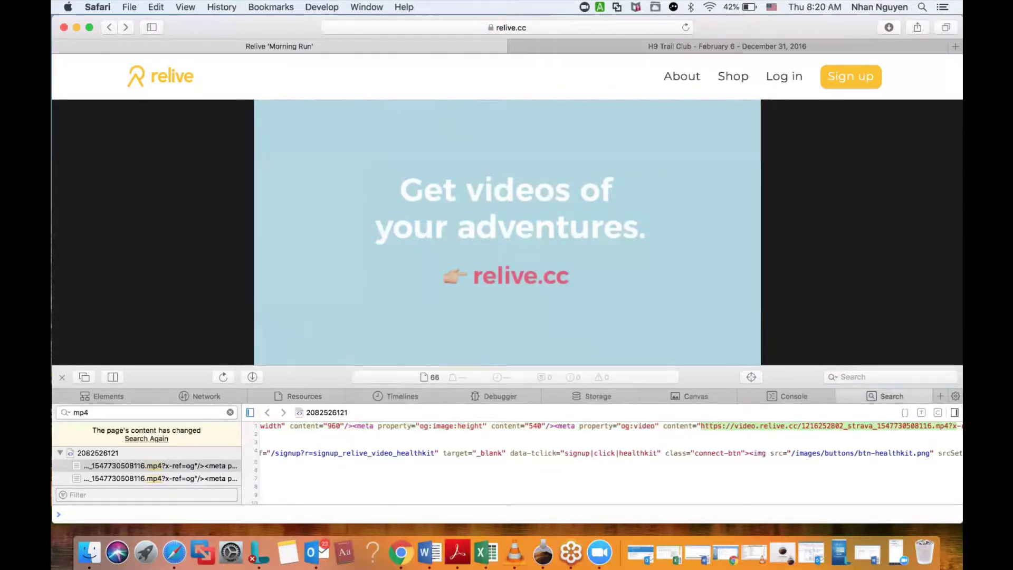
scroll(607, 454, "right", 2)
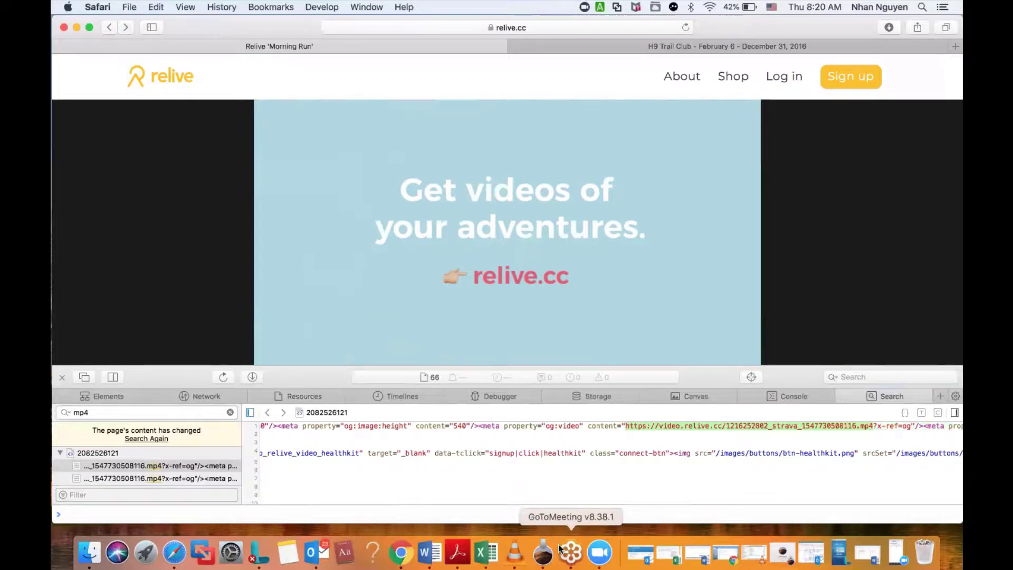
Replace the Word document's text with the pasted page source.
left_click(435, 554)
left_click(688, 350)
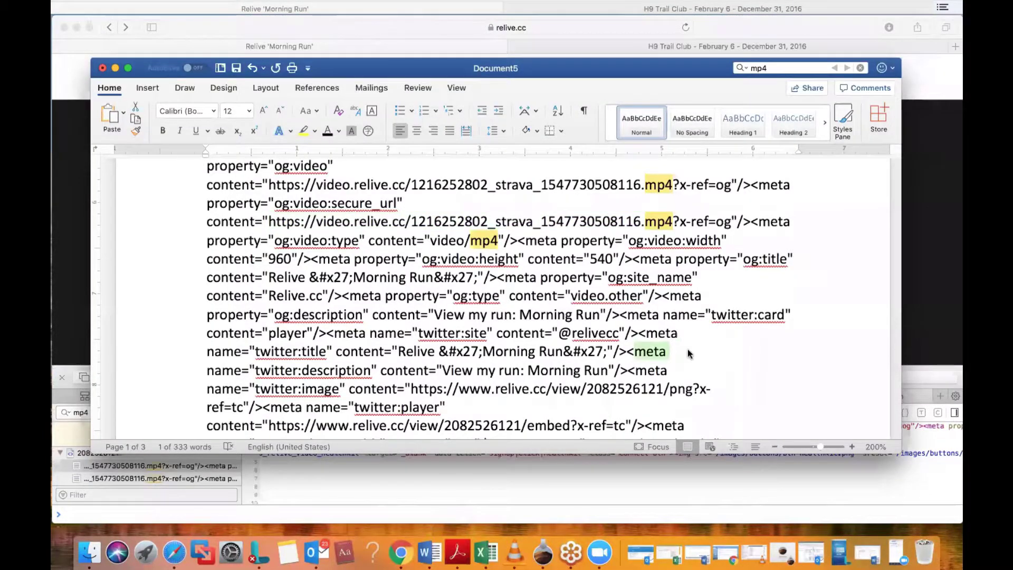
key("super+a")
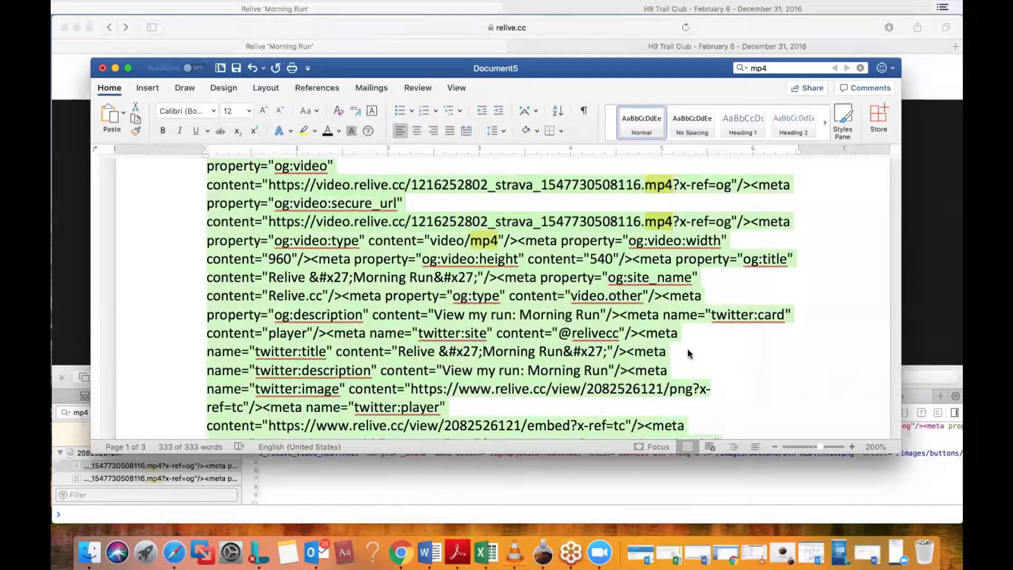
key("BackSpace")
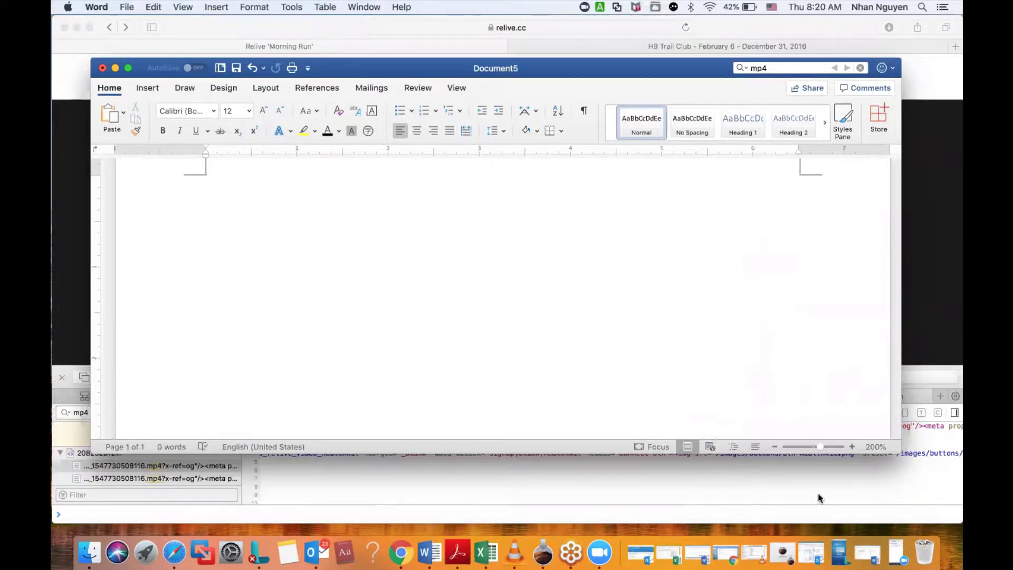
key("super+v")
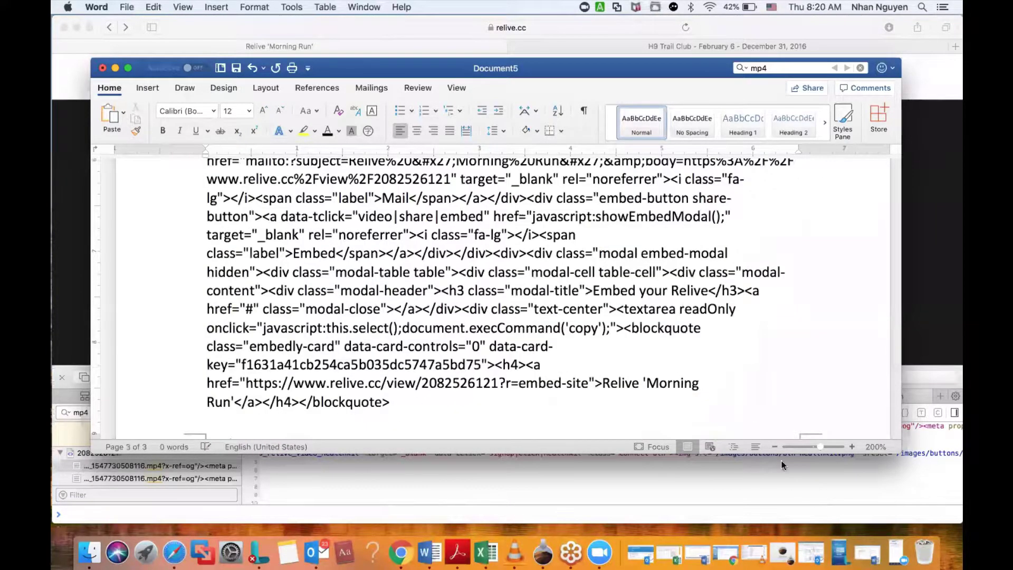
Find 'mp4' in the Word document and select the full https…mp4 video address.
scroll(706, 338, "up", 10)
scroll(707, 337, "up", 5)
scroll(706, 338, "up", 2)
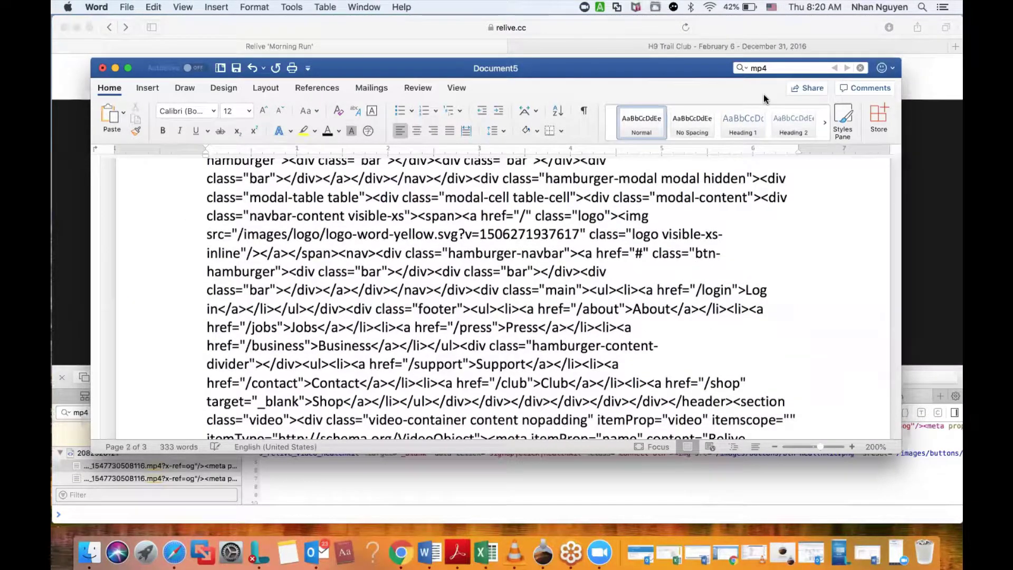
left_click(773, 68)
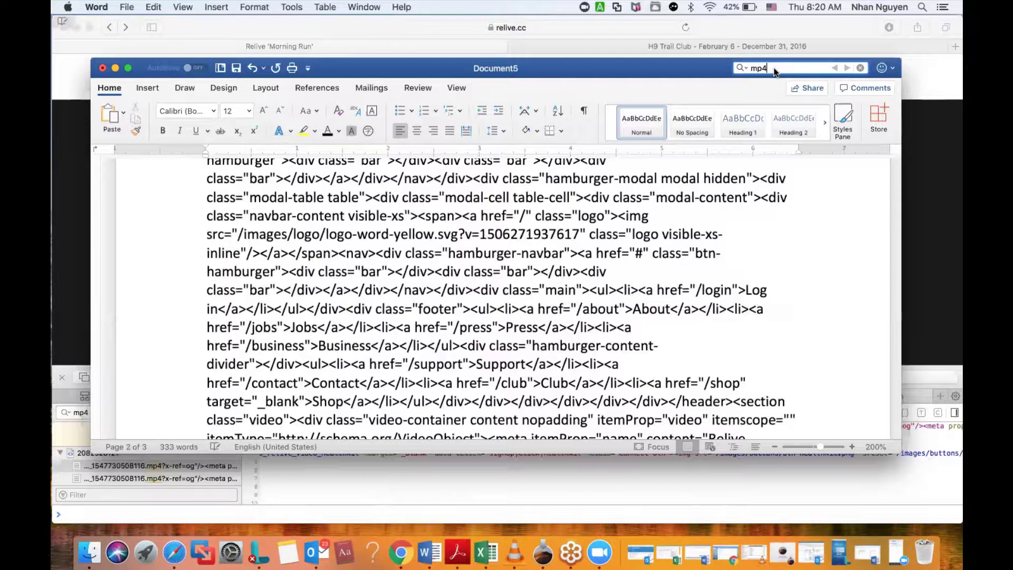
key("Return")
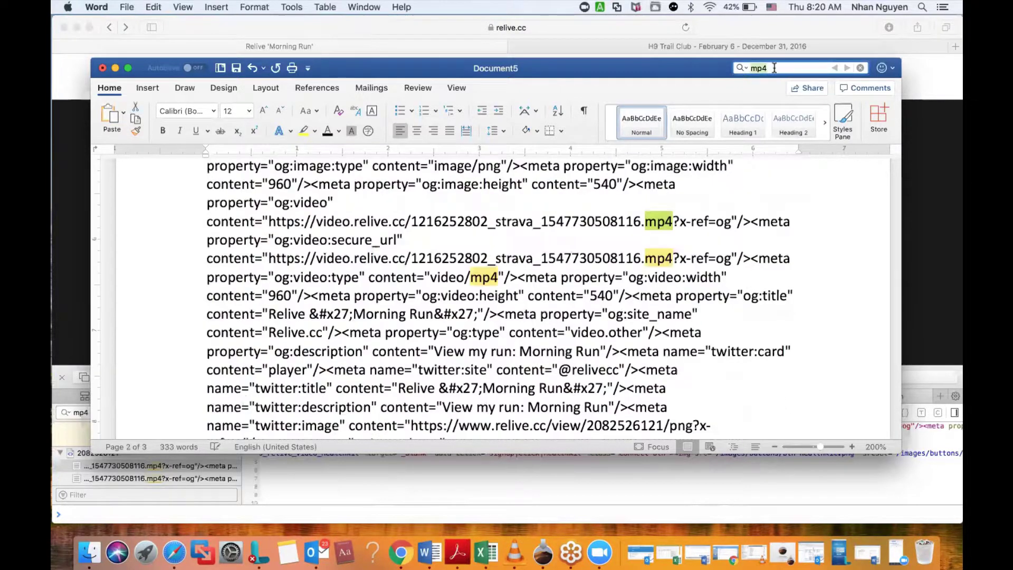
left_click(671, 221)
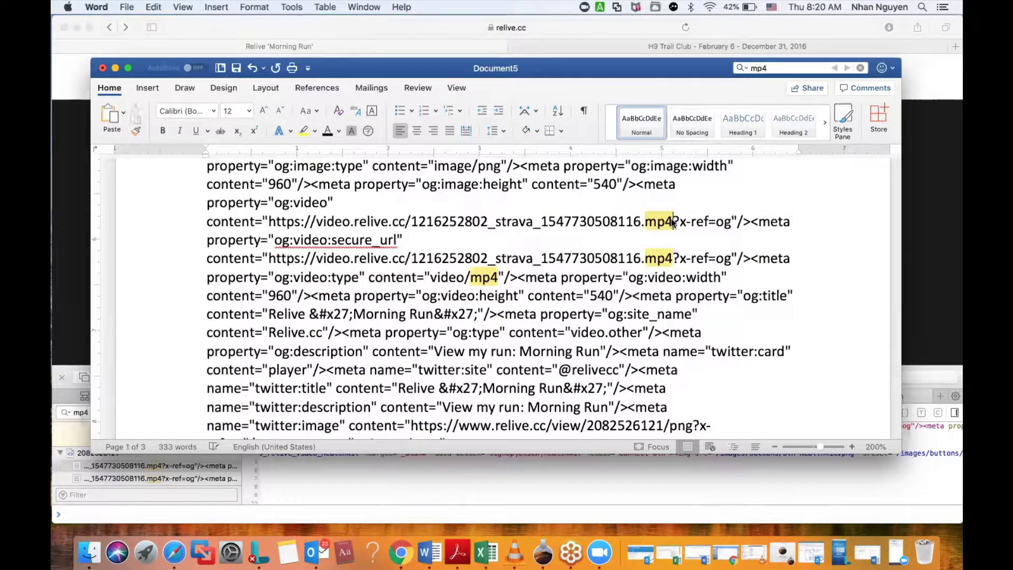
left_click_drag(671, 221, 280, 225)
key("super+c")
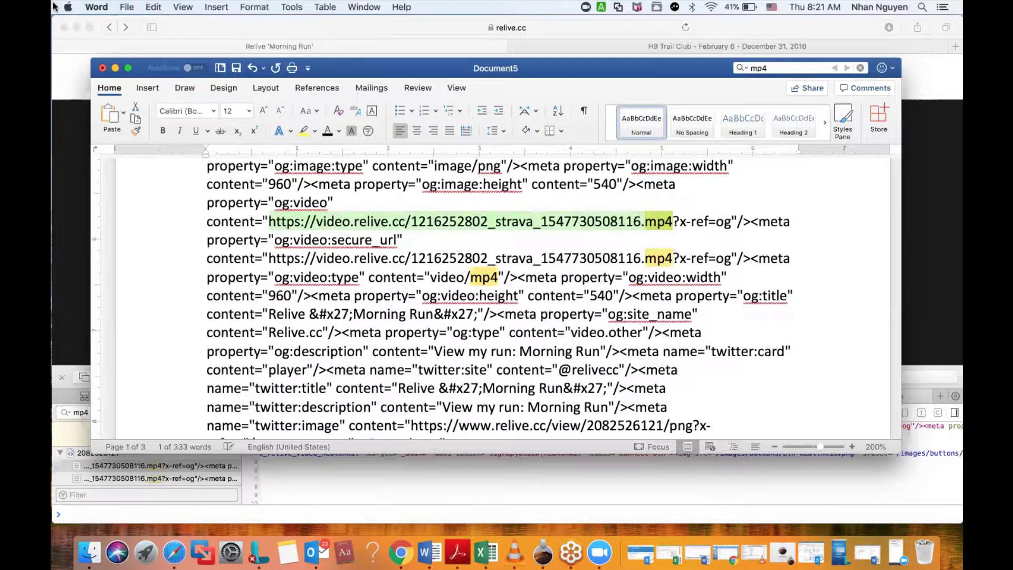
Load the pasted .mp4 address in Safari and download the video file.
left_click(185, 27)
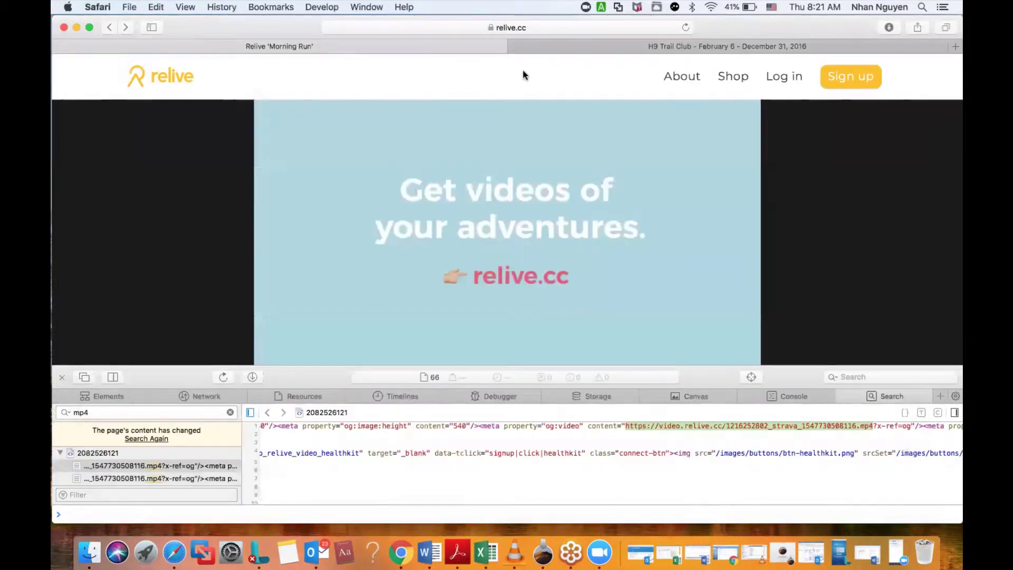
left_click_drag(272, 28, 274, 47)
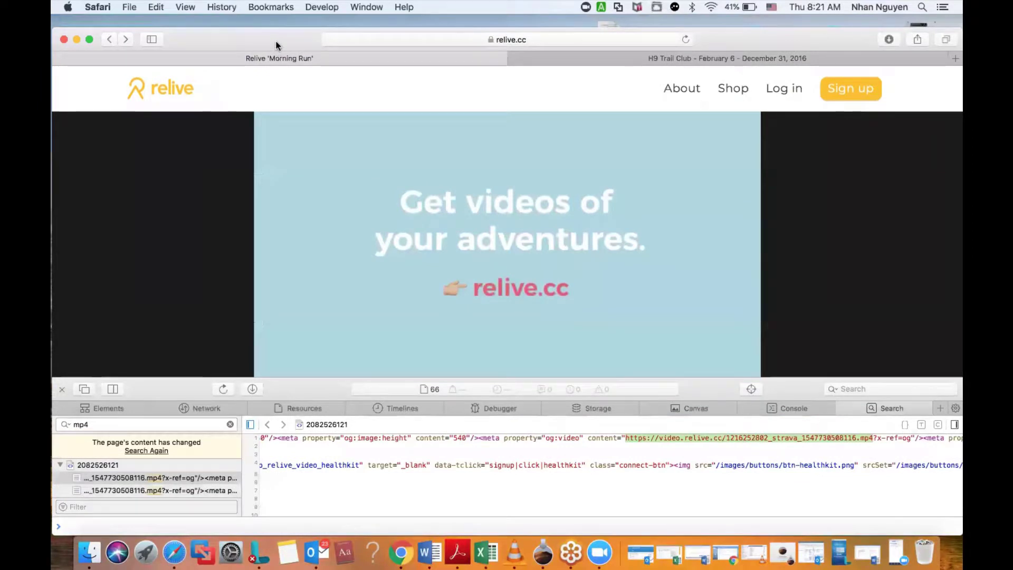
left_click_drag(715, 48, 718, 74)
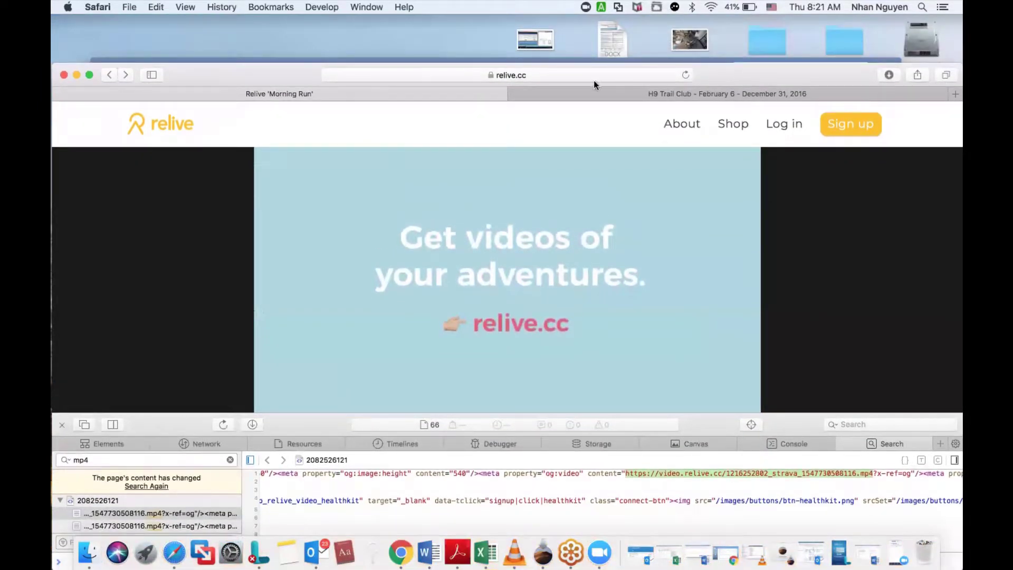
left_click(584, 75)
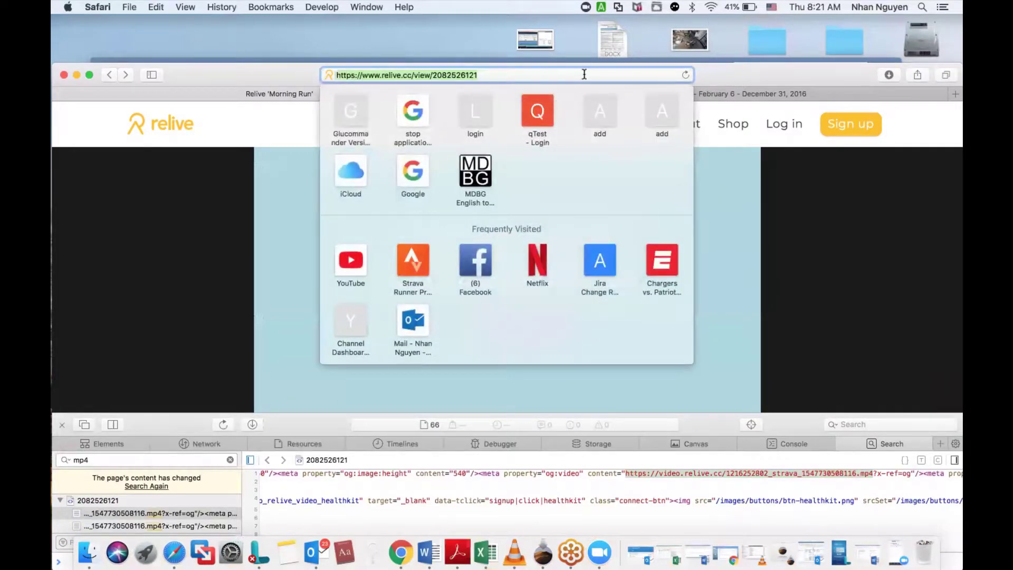
key("super+v")
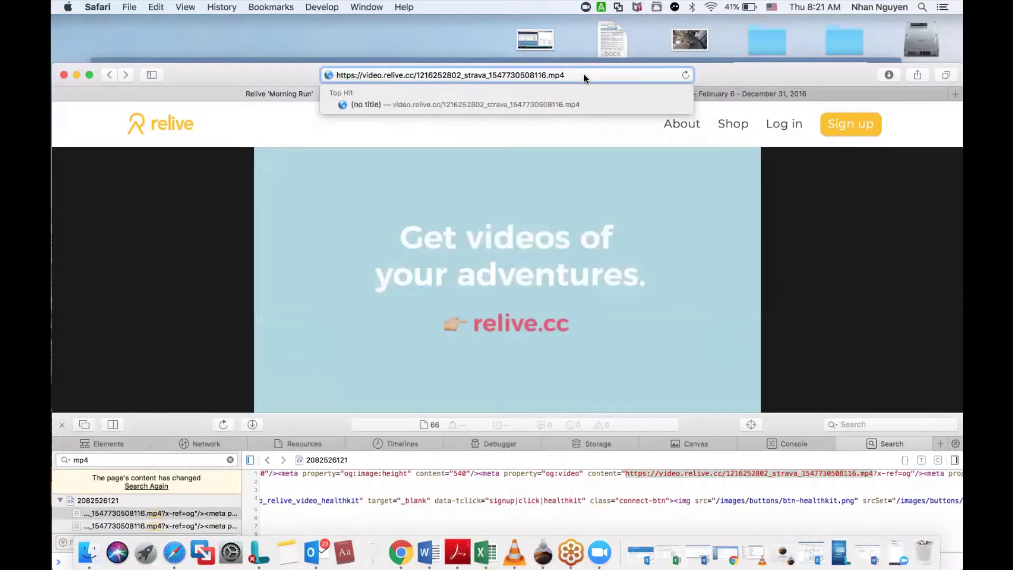
key("Return")
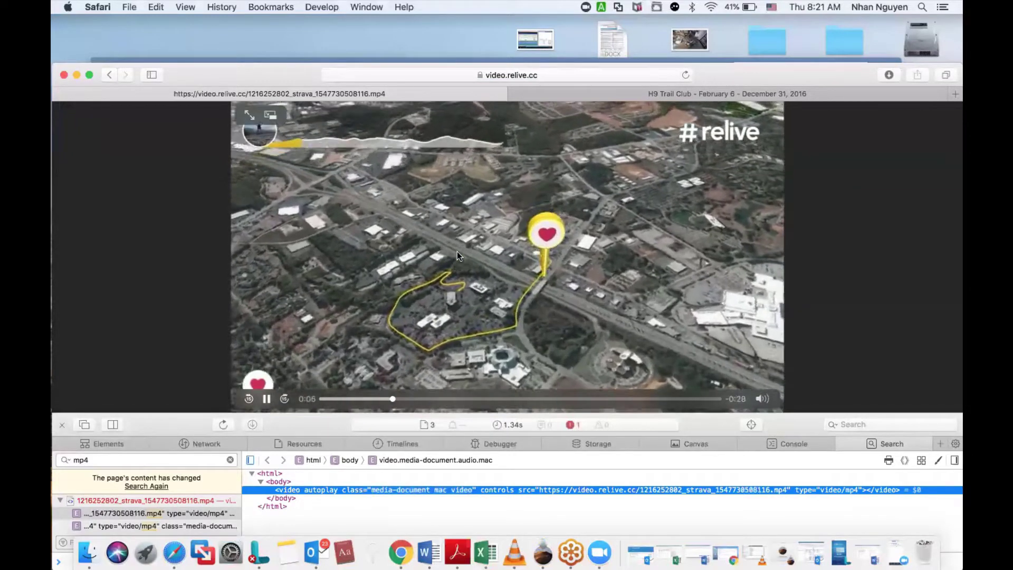
right_click(457, 253)
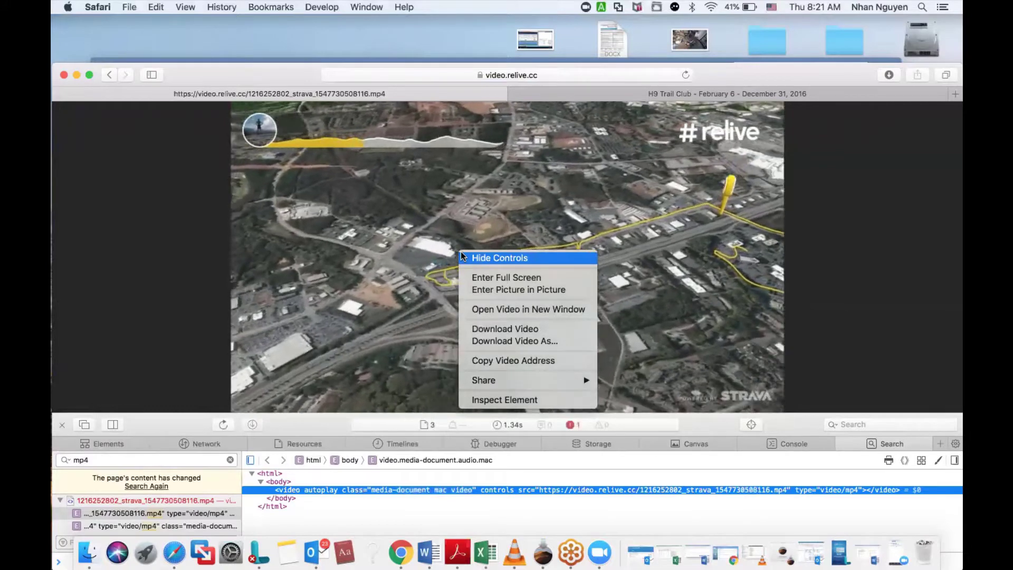
left_click(512, 328)
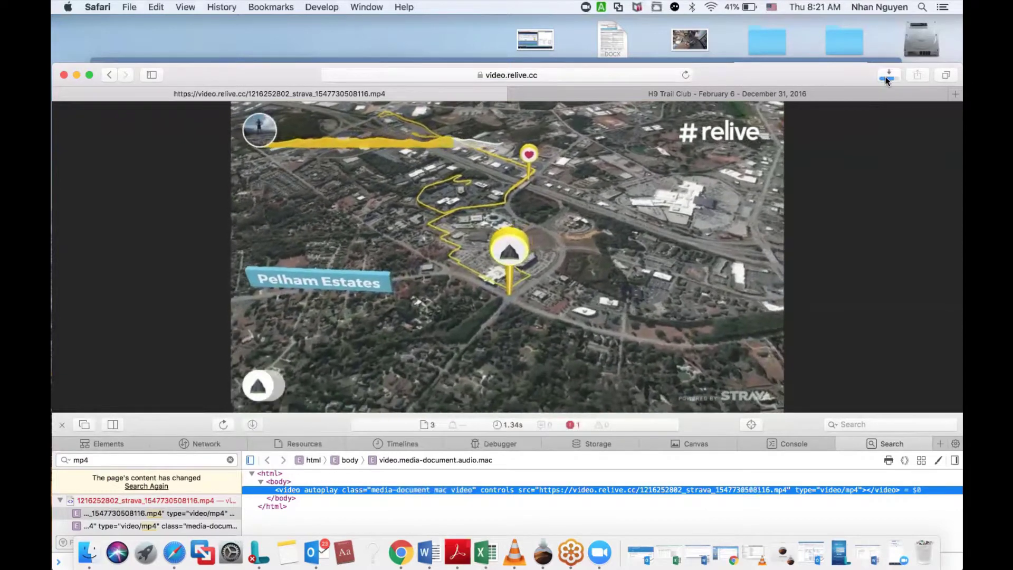
left_click(87, 552)
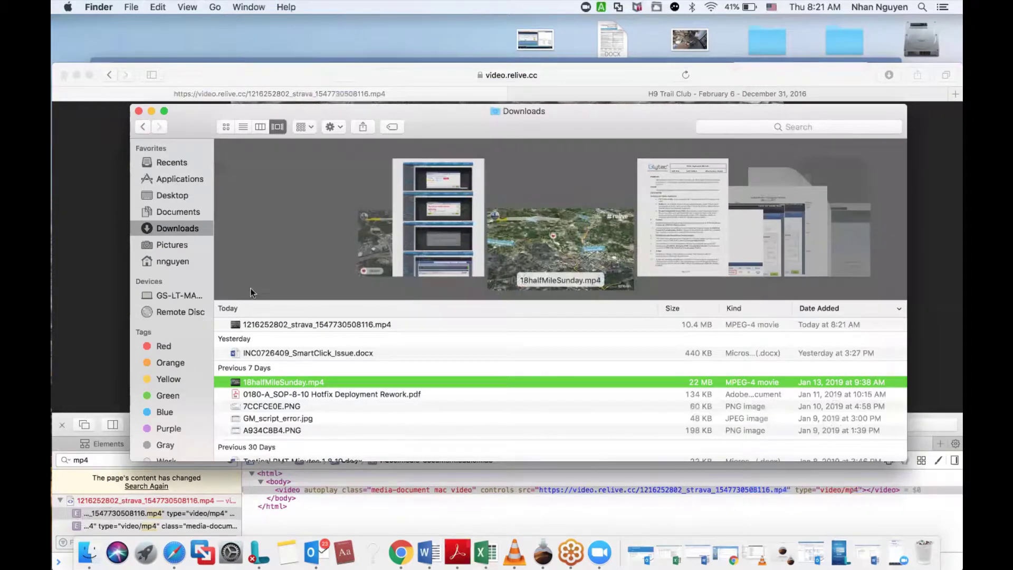
left_click(264, 325)
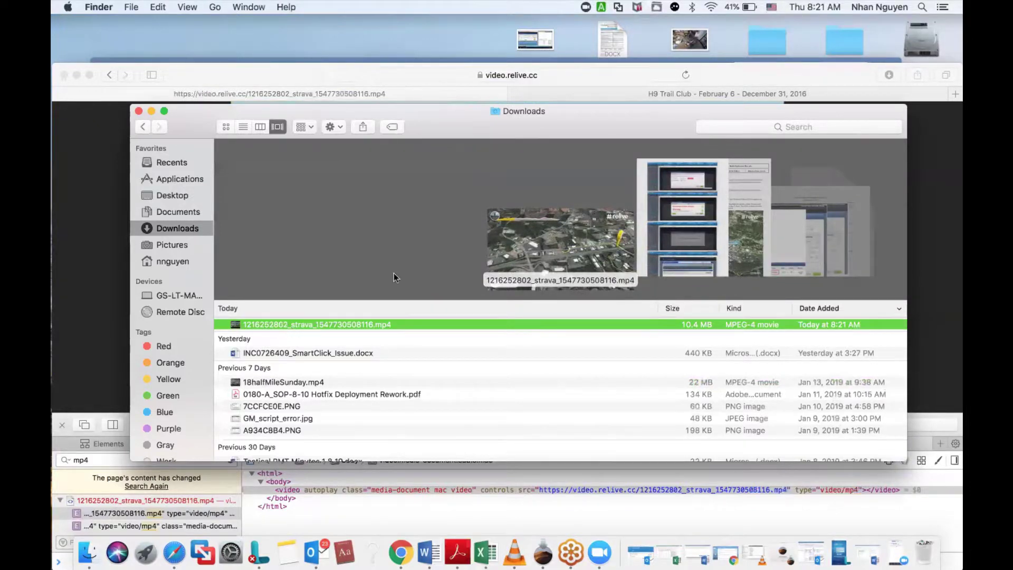
Open the downloaded Morning Run .mp4 in QuickTime Player and play it.
double_click(556, 241)
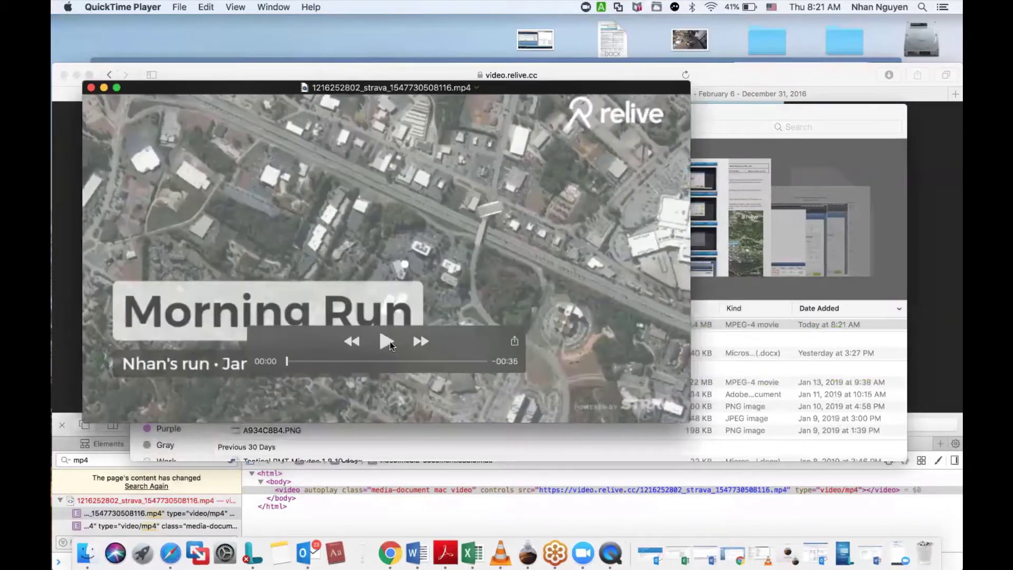
left_click(389, 341)
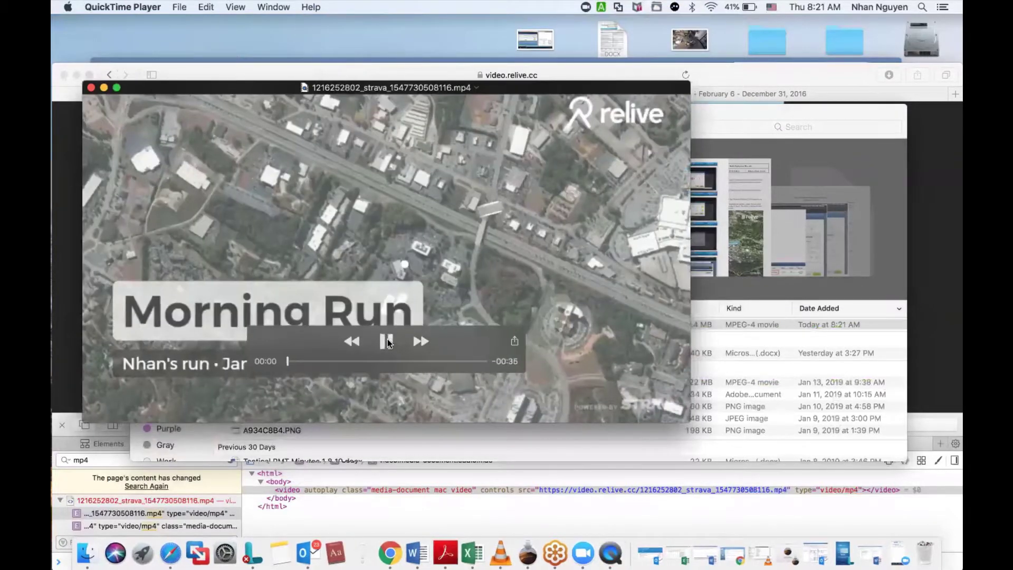